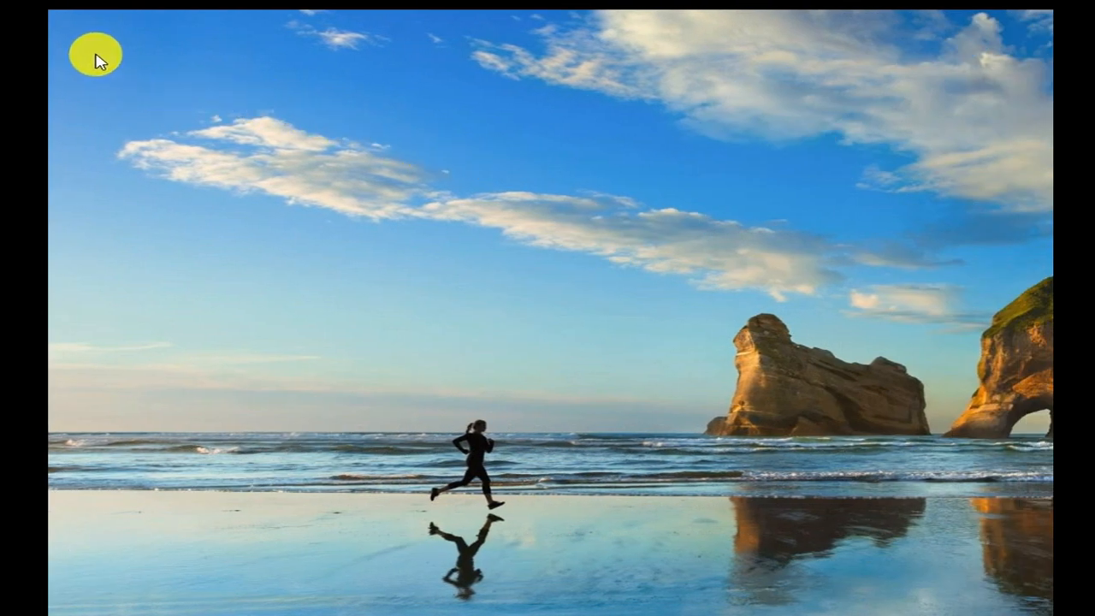
- Show the desktop icons again from the desktop's right-click View menu
right_click(367, 207)
mouse_move(462, 220)
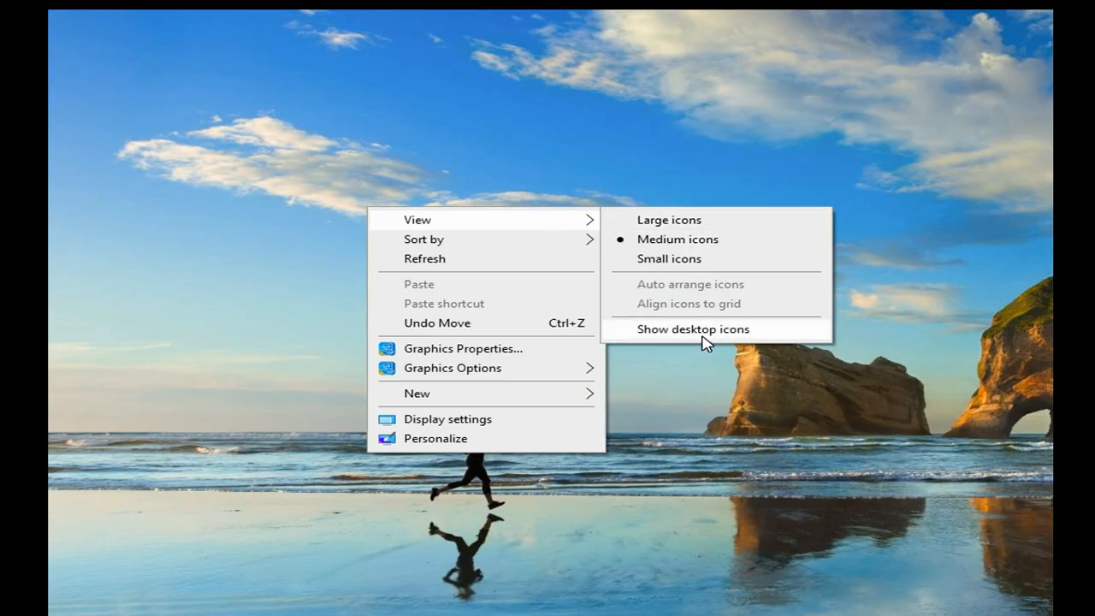
click(623, 330)
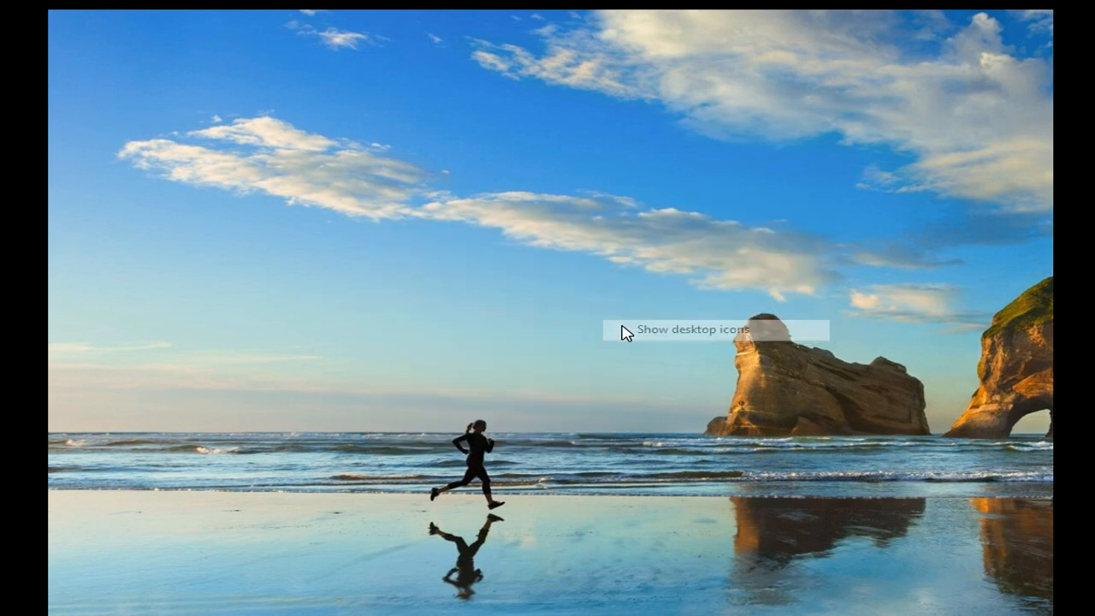
- Hide all desktop icons by unchecking View > Show desktop icons
right_click(388, 162)
mouse_move(438, 174)
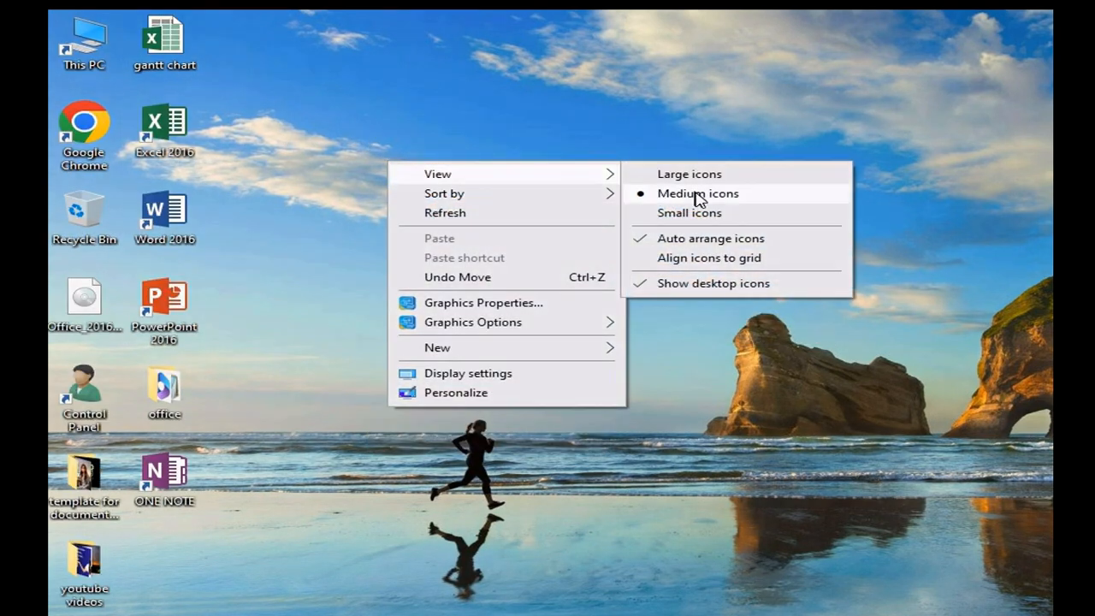
click(643, 288)
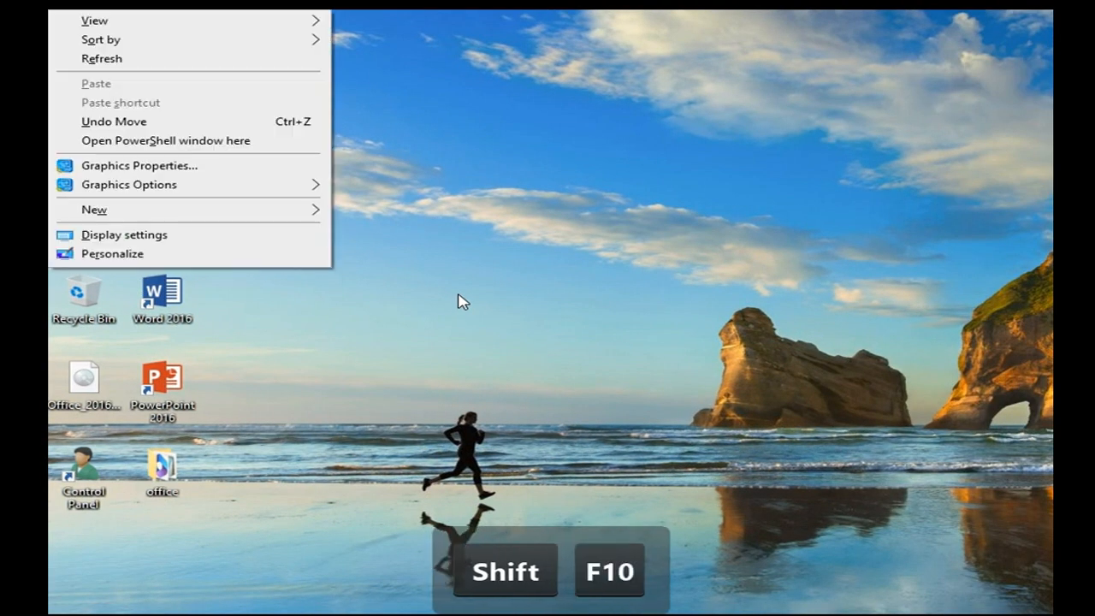
- Hide the desktop icons from the keyboard with V then D in the shortcut menu
key(v)
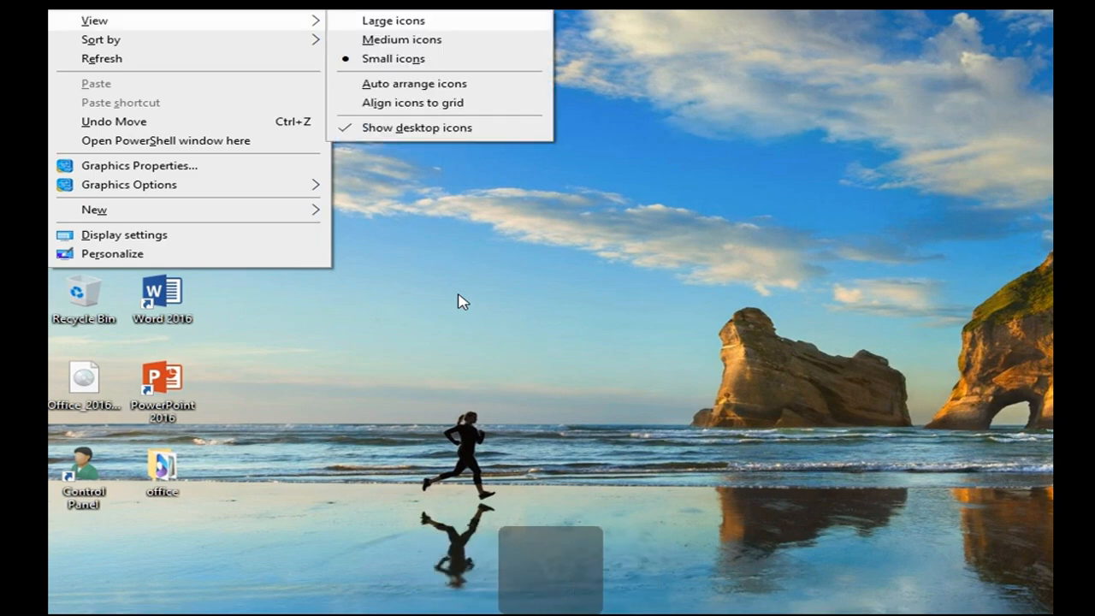
key(d)
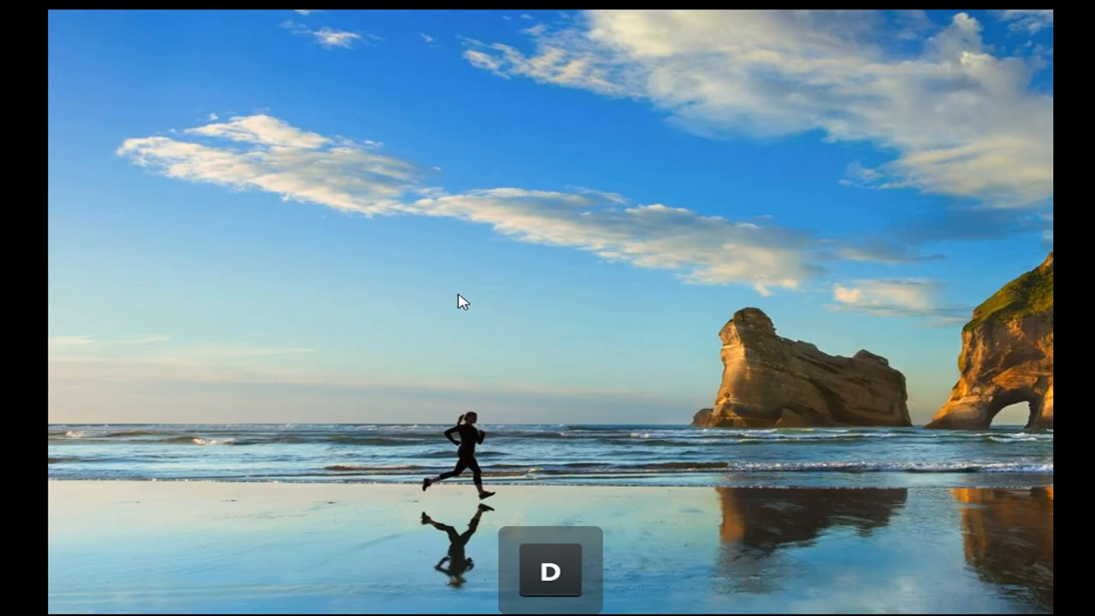